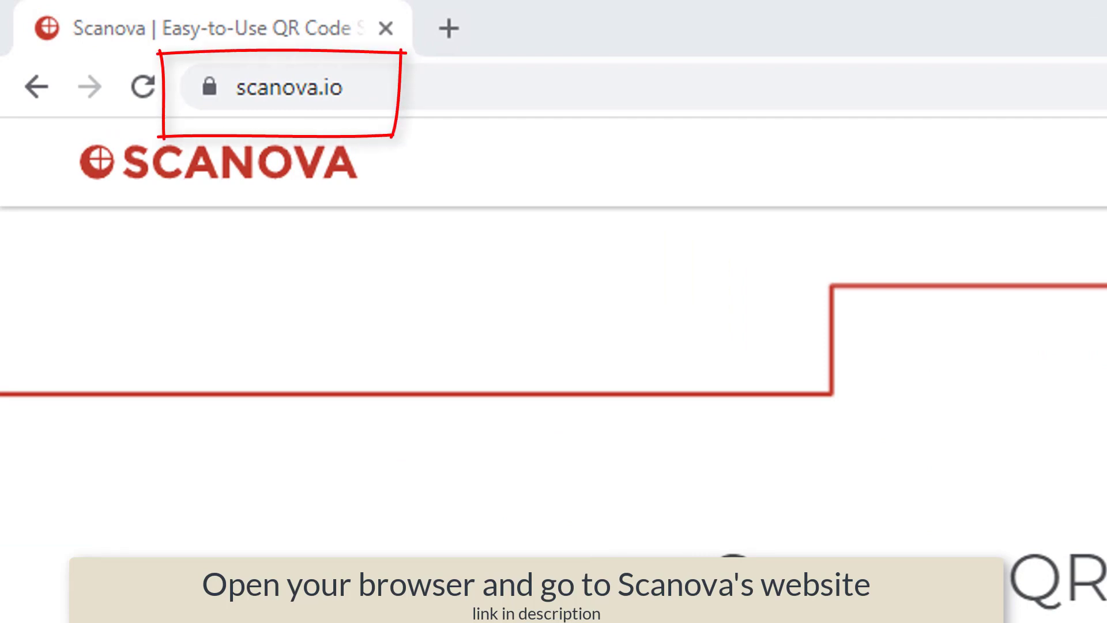
Go from the QR Code Generator product page to the account sign-up form.
mouse_move(839, 62)
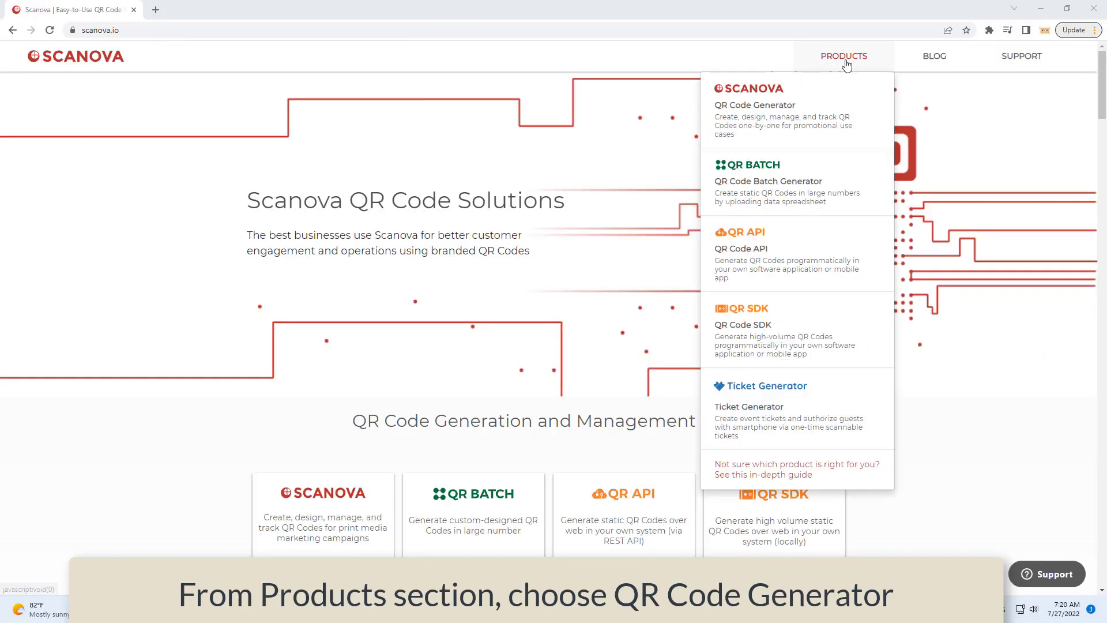
left_click(757, 103)
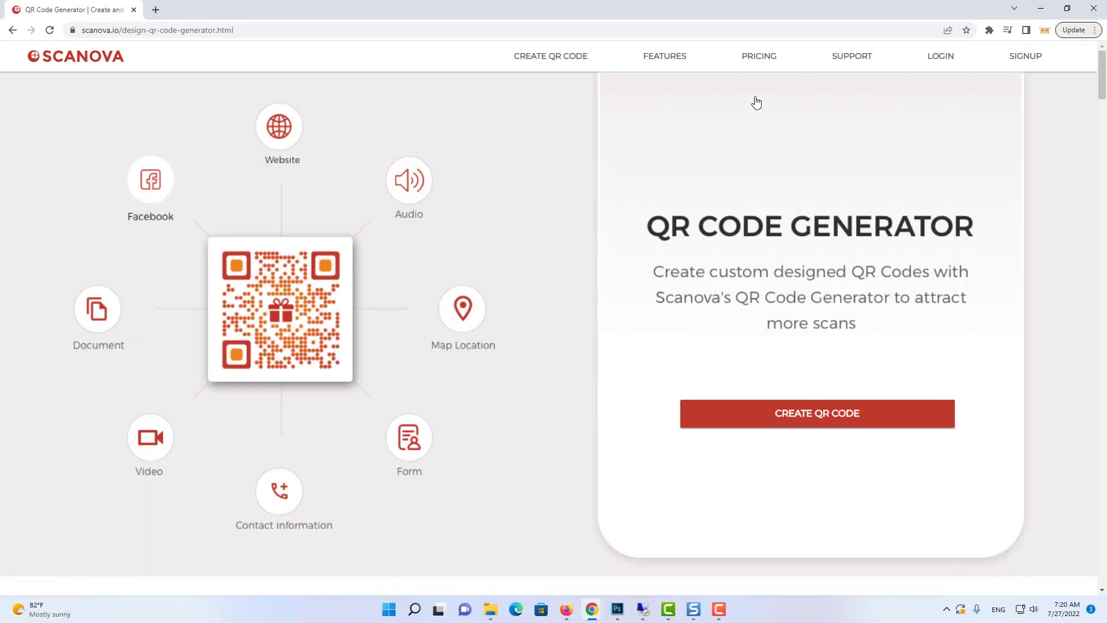
left_click(1018, 58)
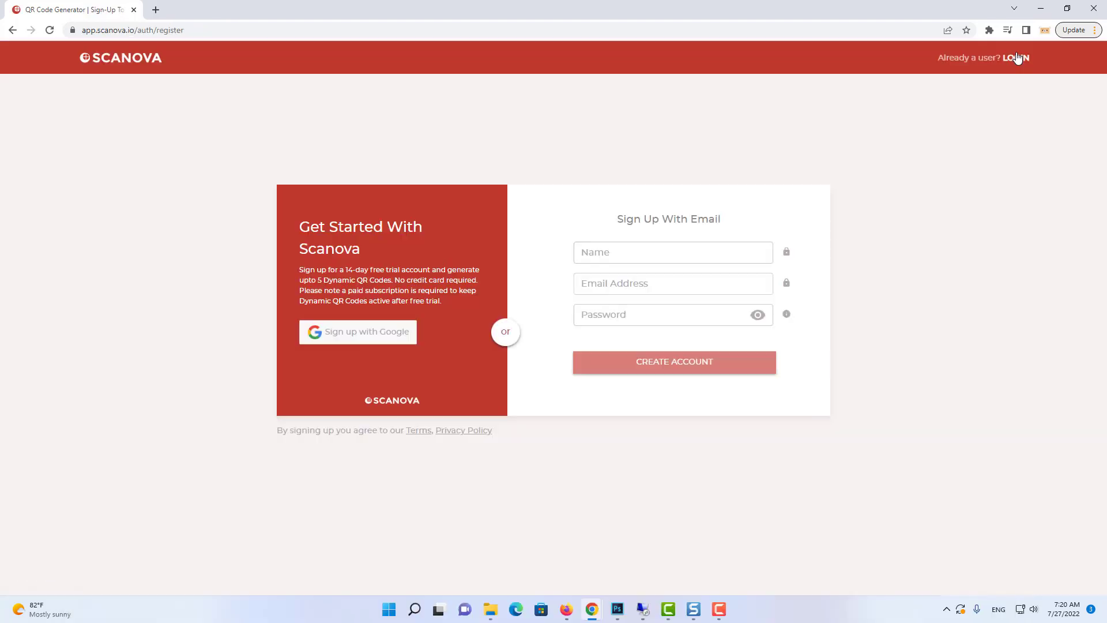
Fill in the account name, e-mail address and password, and create the account.
left_click(641, 258)
key("Tab")
key("Tab")
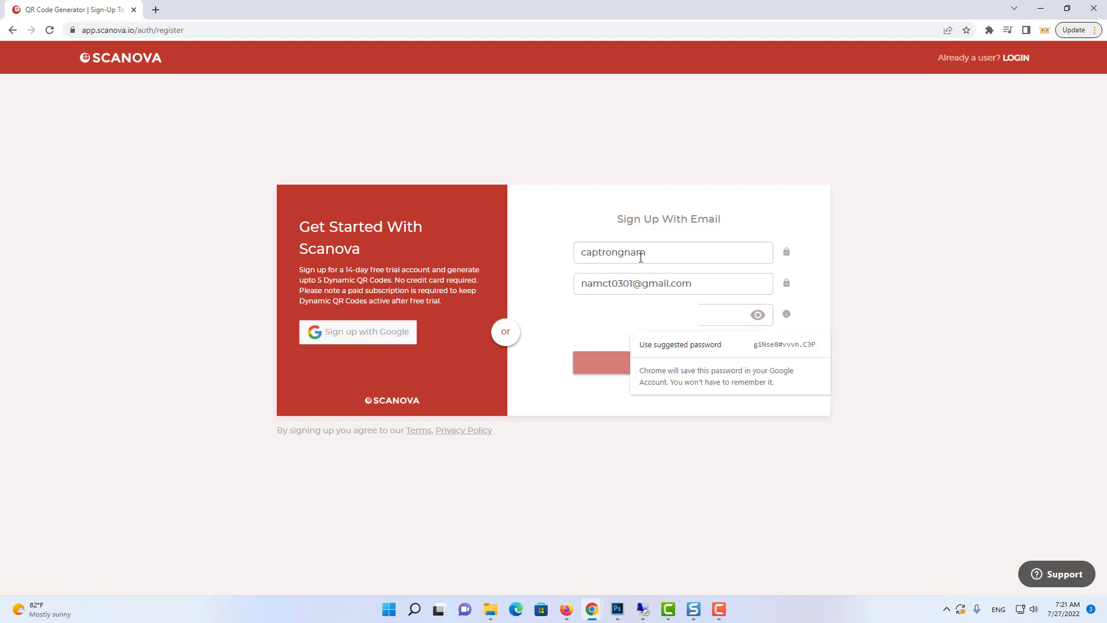
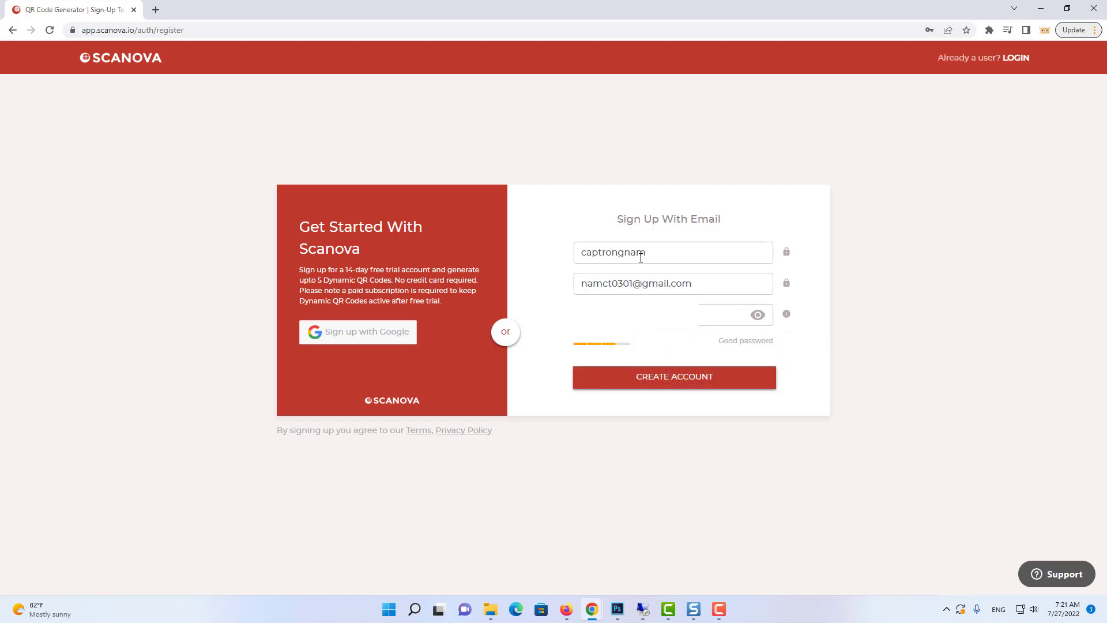
left_click(715, 378)
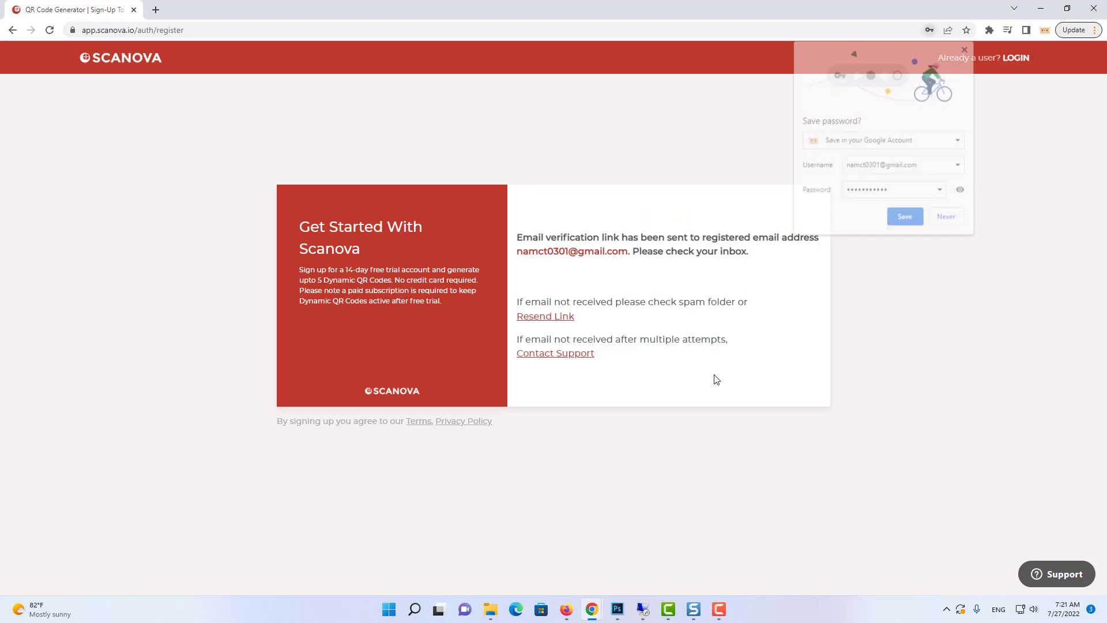
Dismiss the save-password prompt, verify the e-mail in Gmail, and log in to Scanova.
left_click(905, 219)
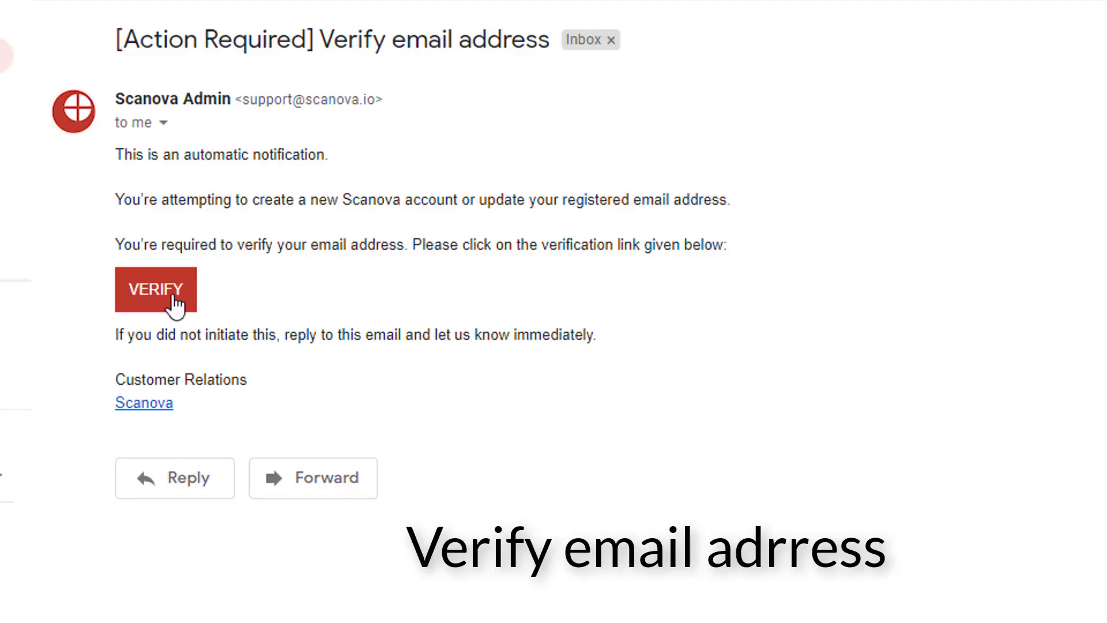
left_click(175, 303)
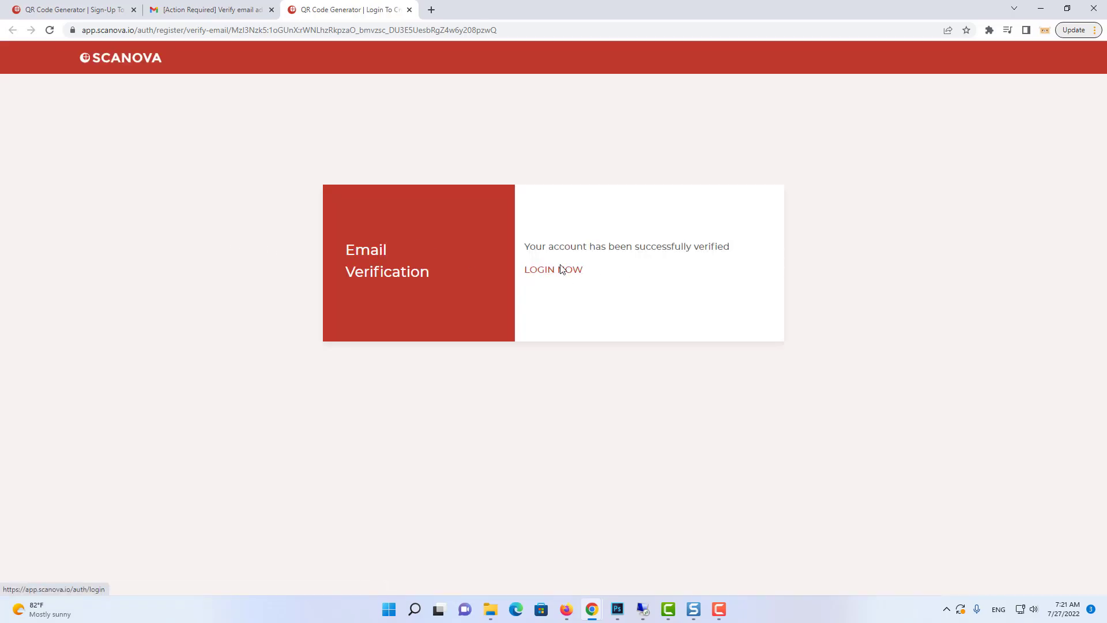
left_click(560, 270)
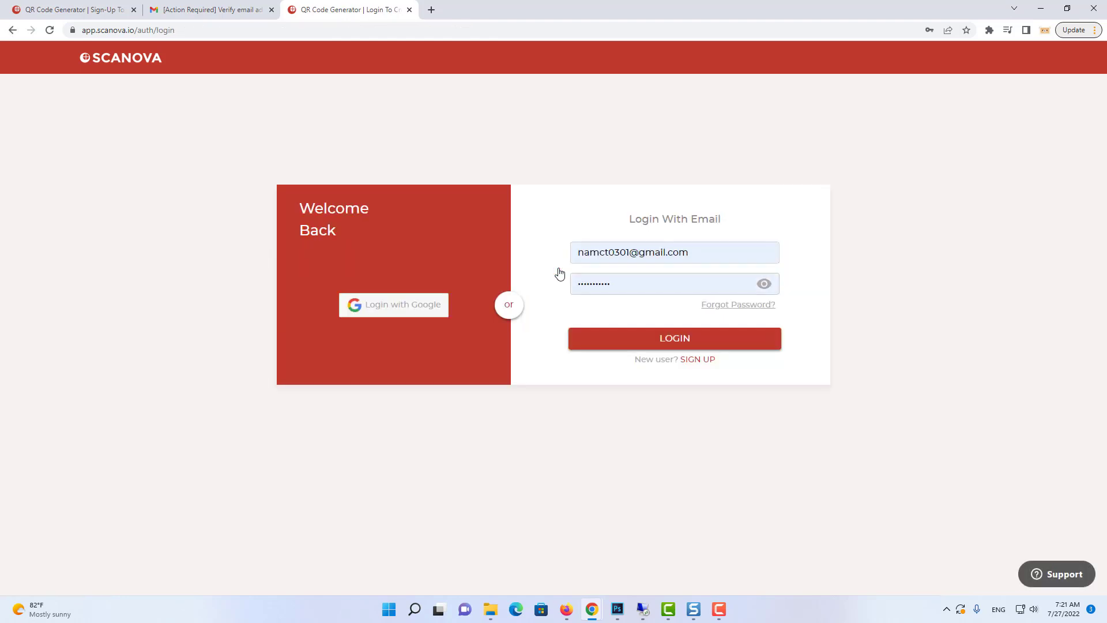
left_click(676, 338)
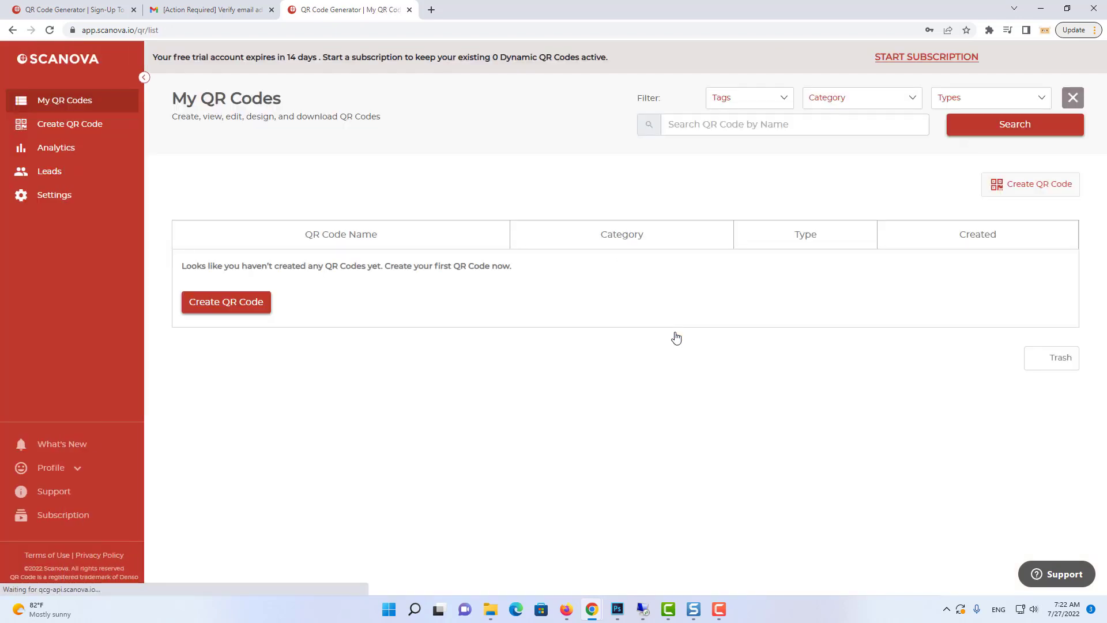
Close the leftover sign-up and e-mail tabs and start a new Website URL QR code.
left_click(134, 10)
left_click(133, 9)
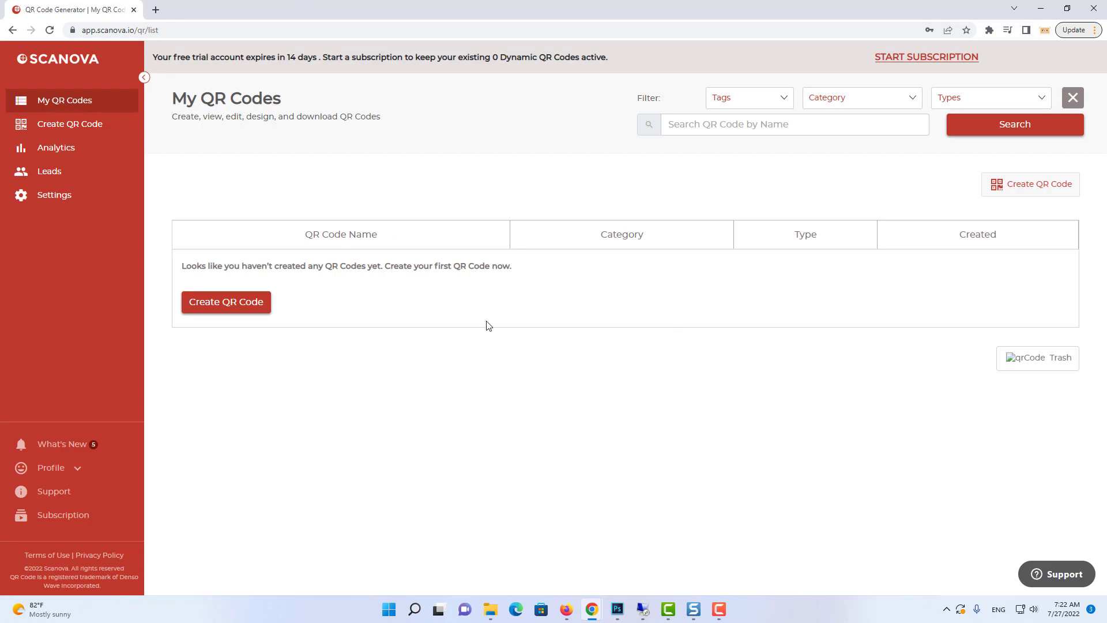
left_click(99, 125)
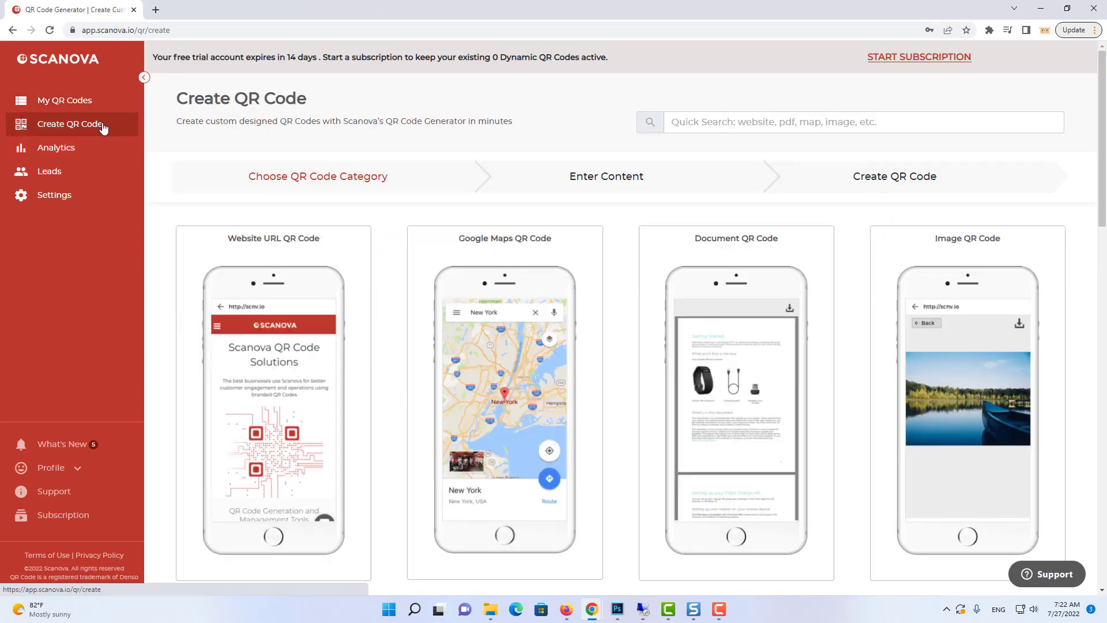
scroll(357, 248, "down", 1)
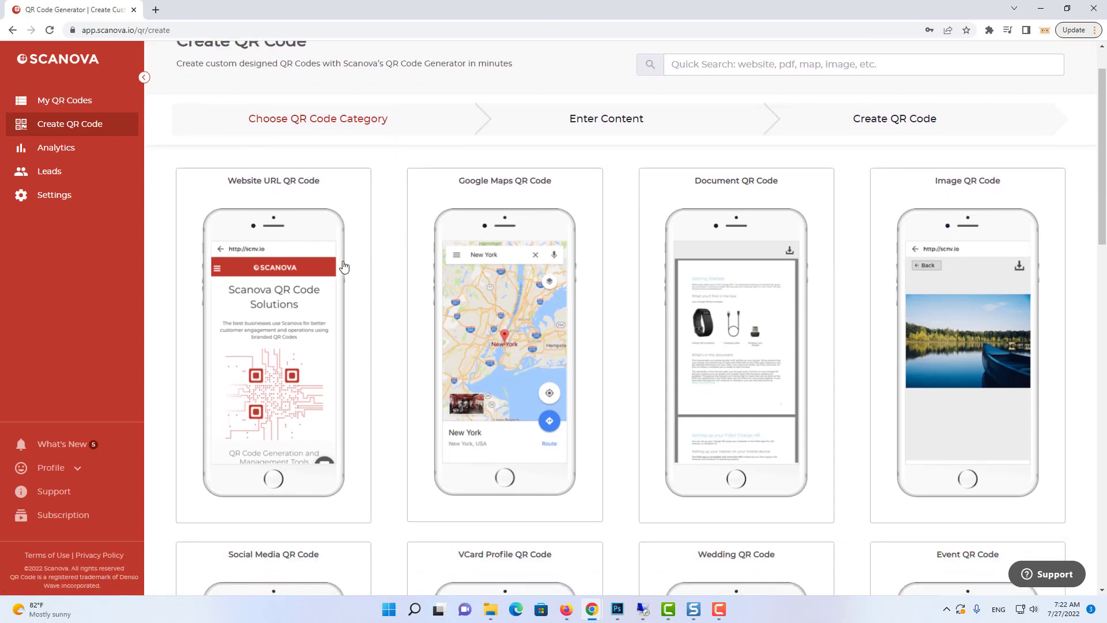
left_click(279, 296)
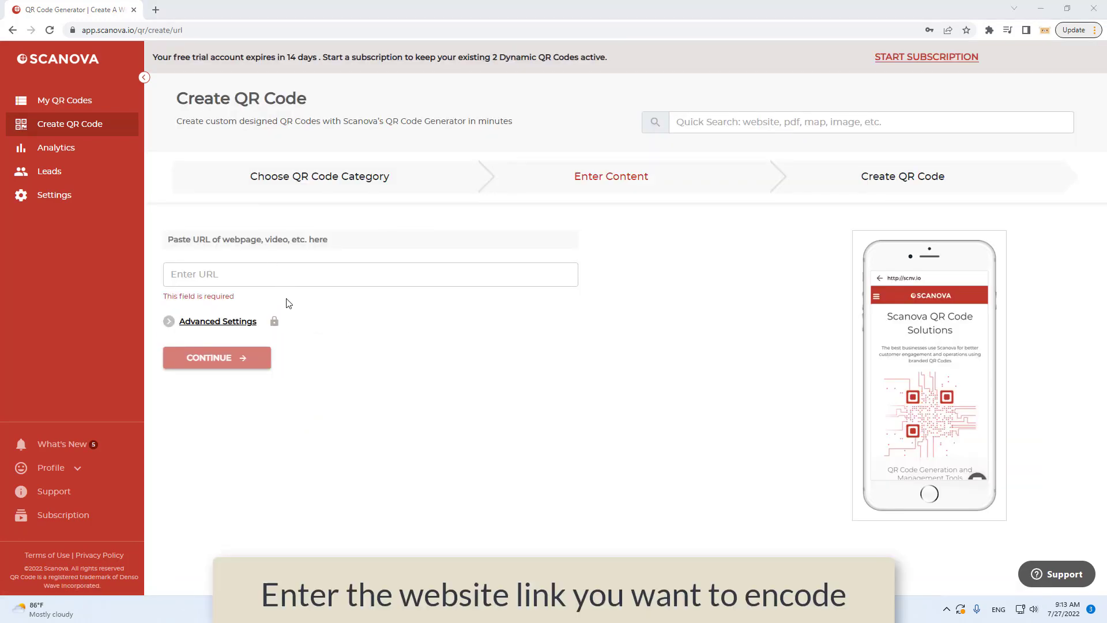
left_click(186, 280)
type("https://windows10freeapps.com/")
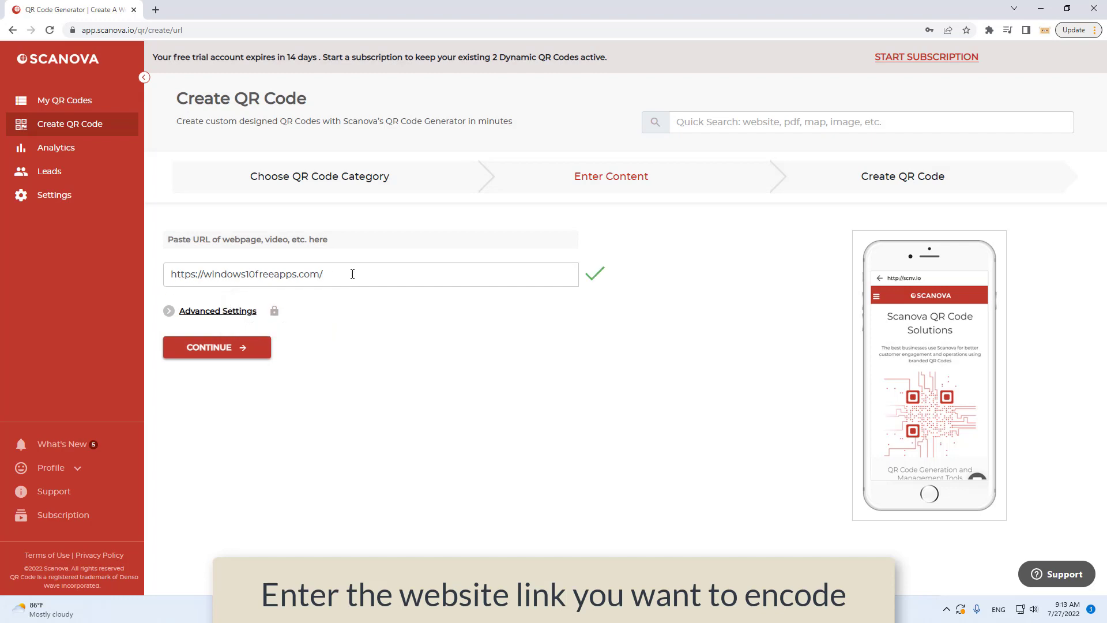
left_click(247, 348)
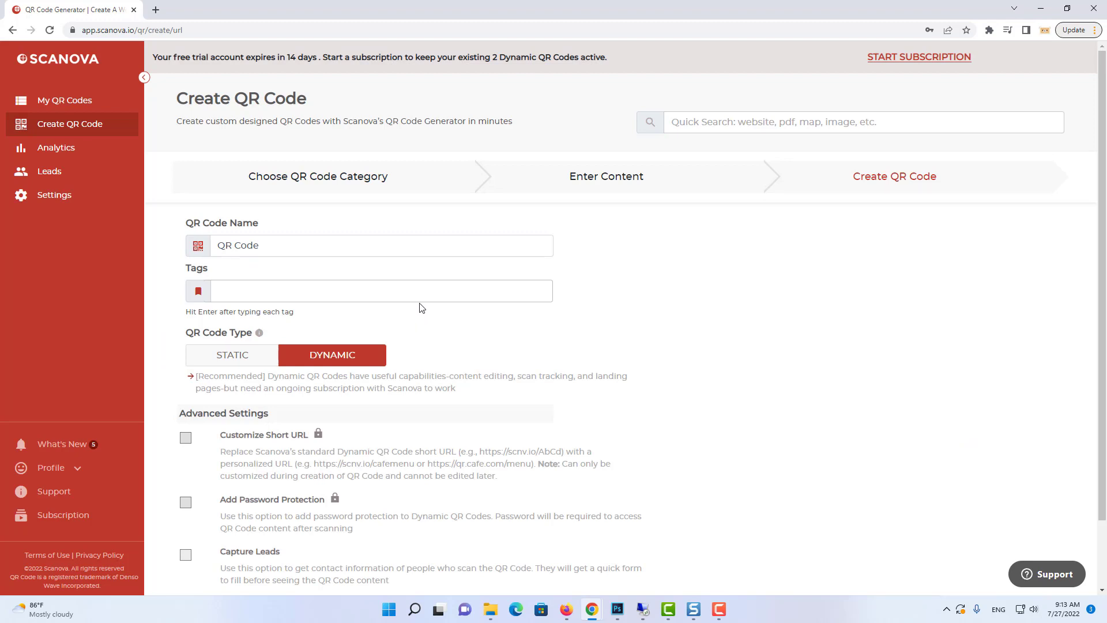
Create the dynamic QR code named 'QR Code' and edit its design as Custom Logo Design.
scroll(421, 308, "down", 2)
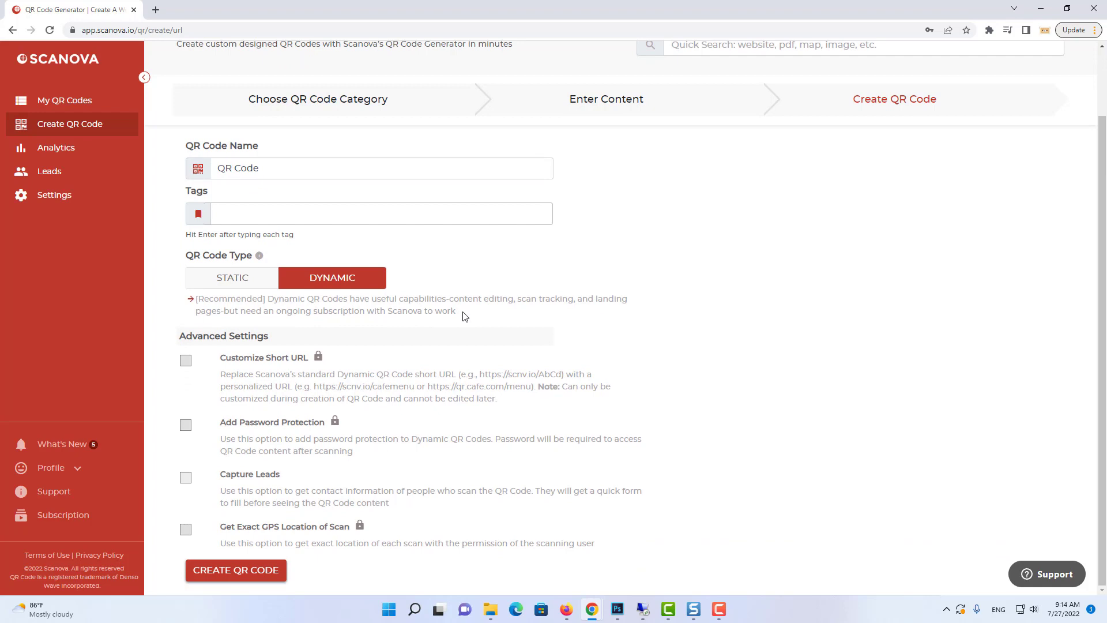
left_click(265, 570)
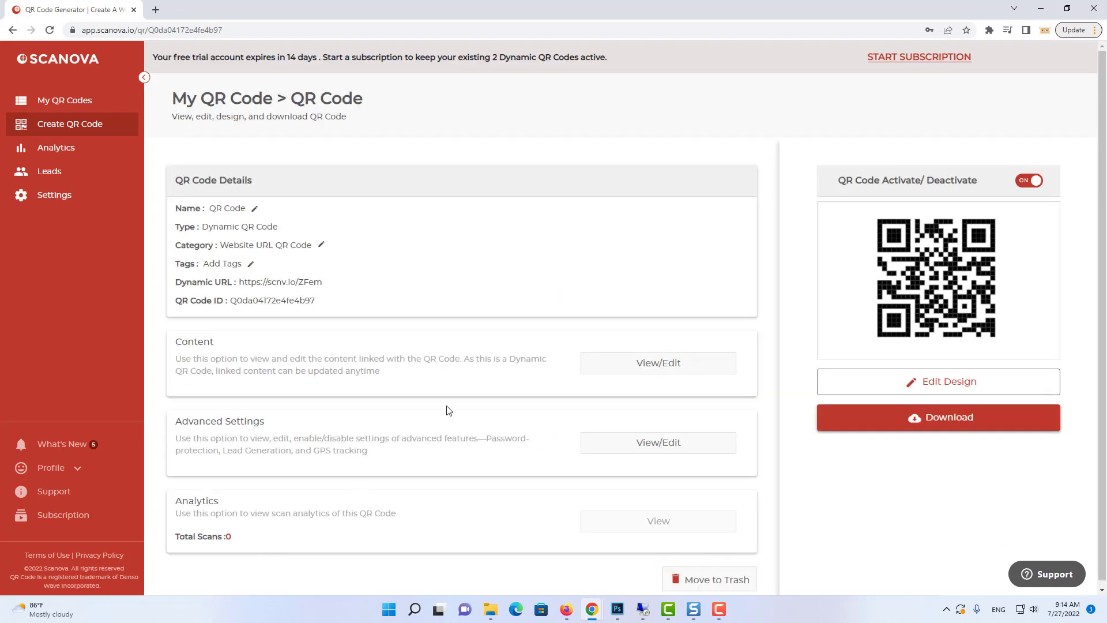
left_click(903, 385)
mouse_move(457, 139)
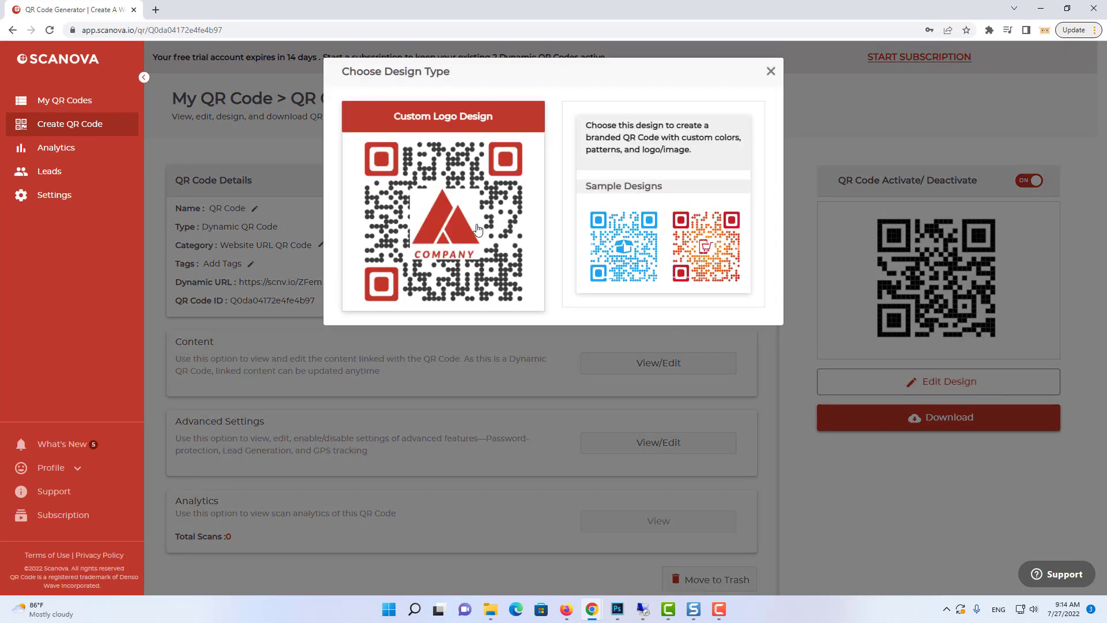
left_click(464, 122)
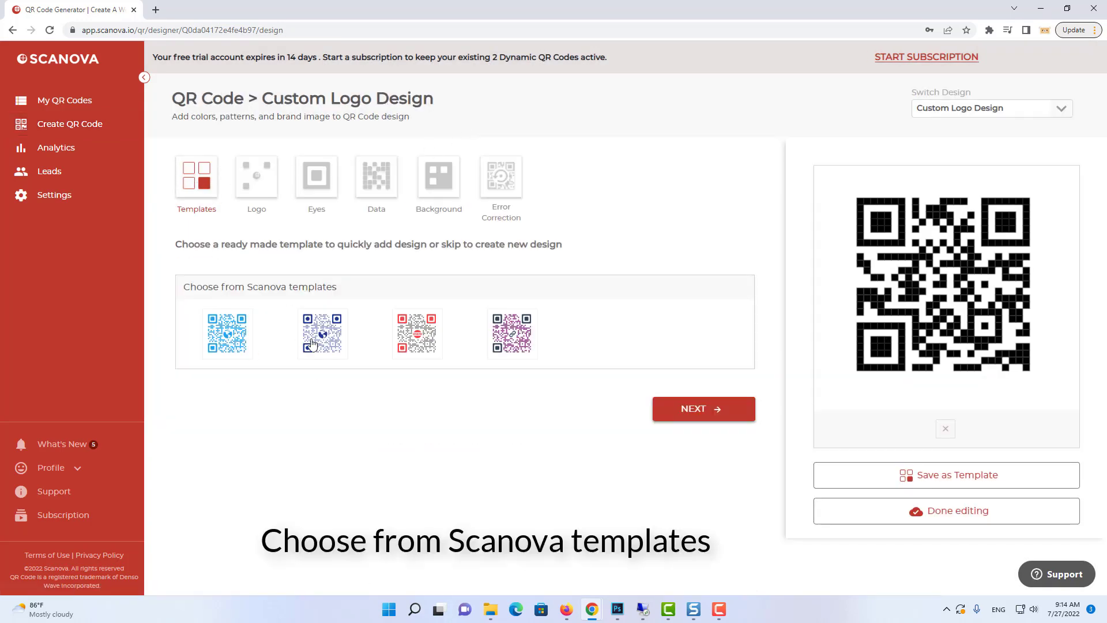
Apply the red www-logo template after previewing the blue globe one, and continue to the Logo step.
left_click(330, 341)
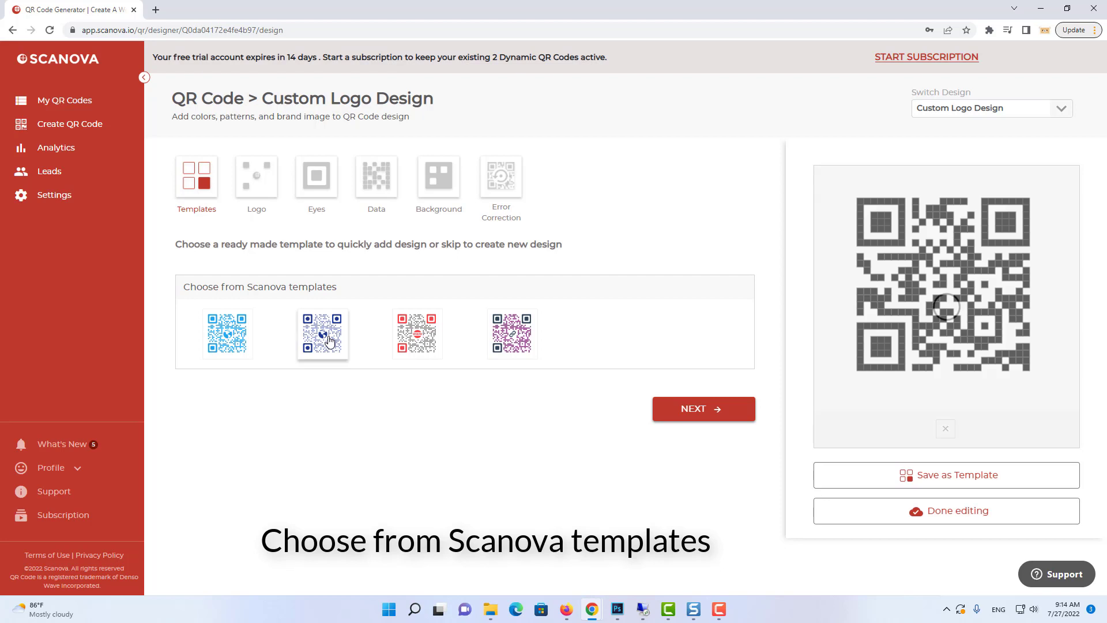
left_click(418, 346)
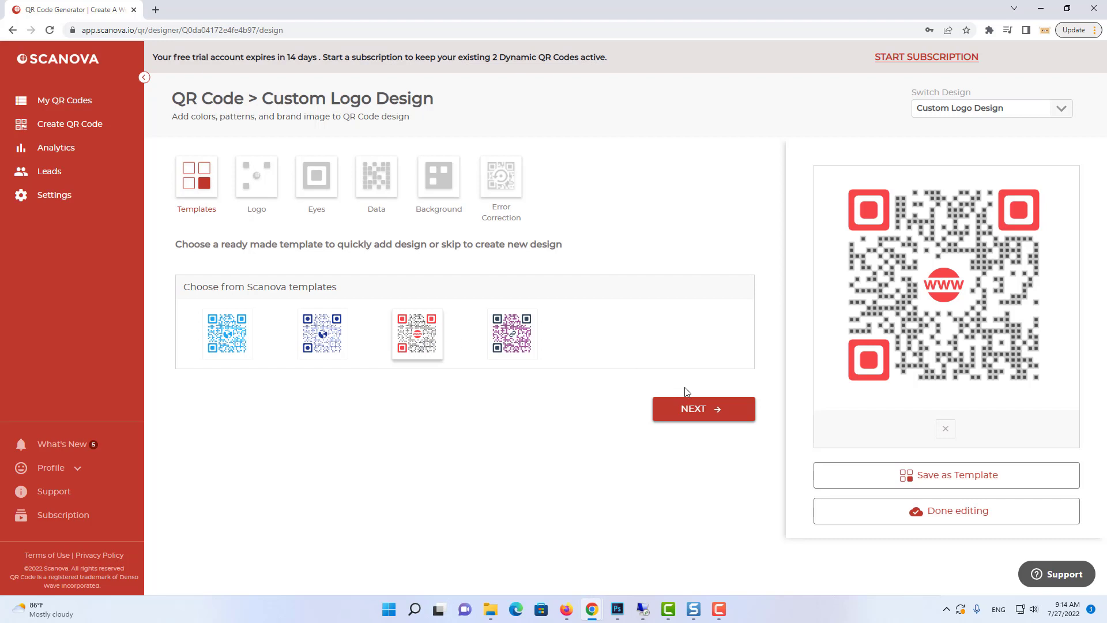
left_click(704, 411)
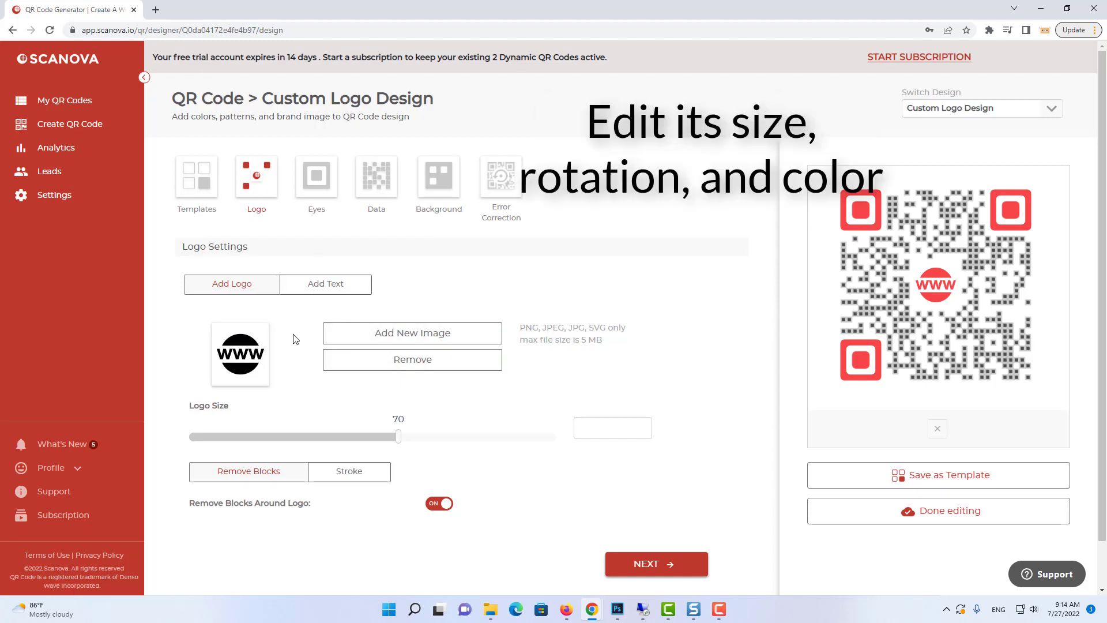
Enlarge the logo and replace it with bold italic 'Scan QR Code' text.
left_click_drag(398, 437, 437, 442)
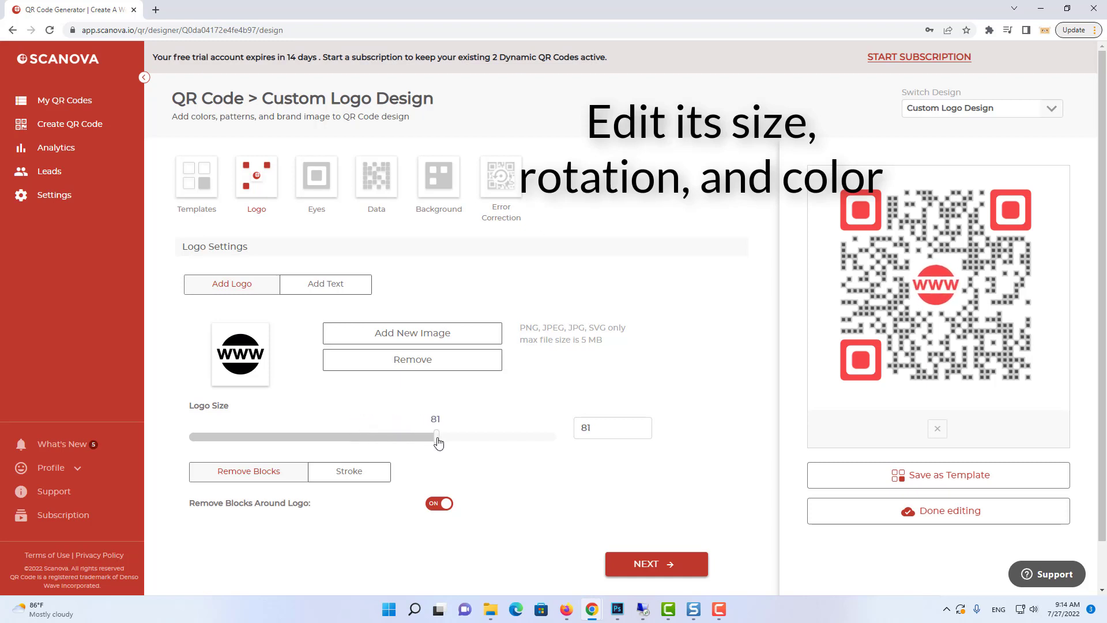
scroll(482, 410, "down", 1)
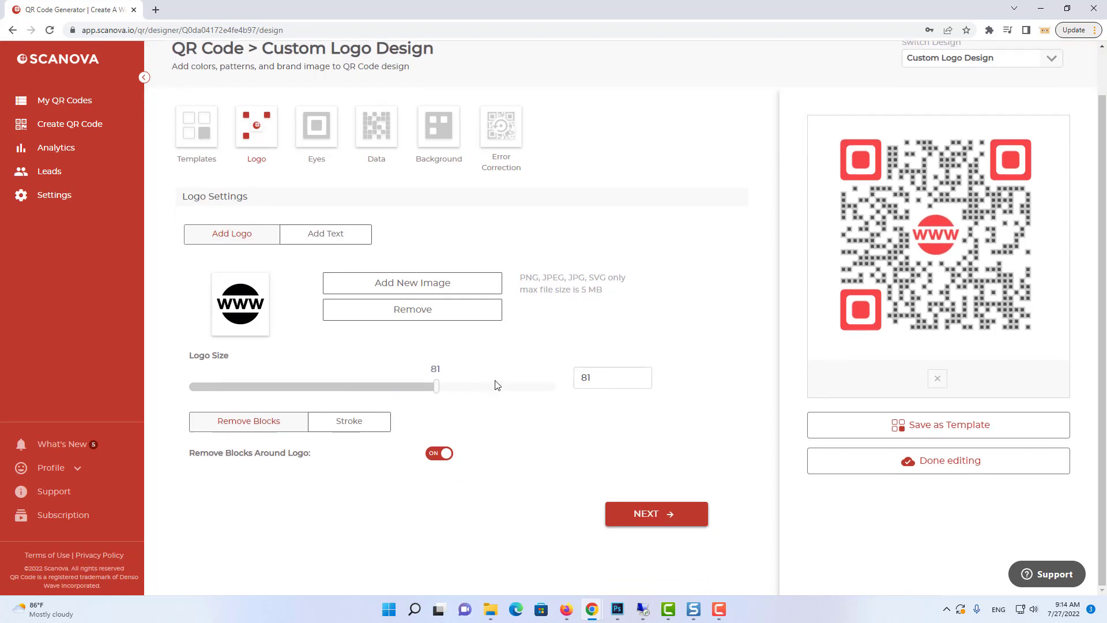
scroll(497, 385, "up", 1)
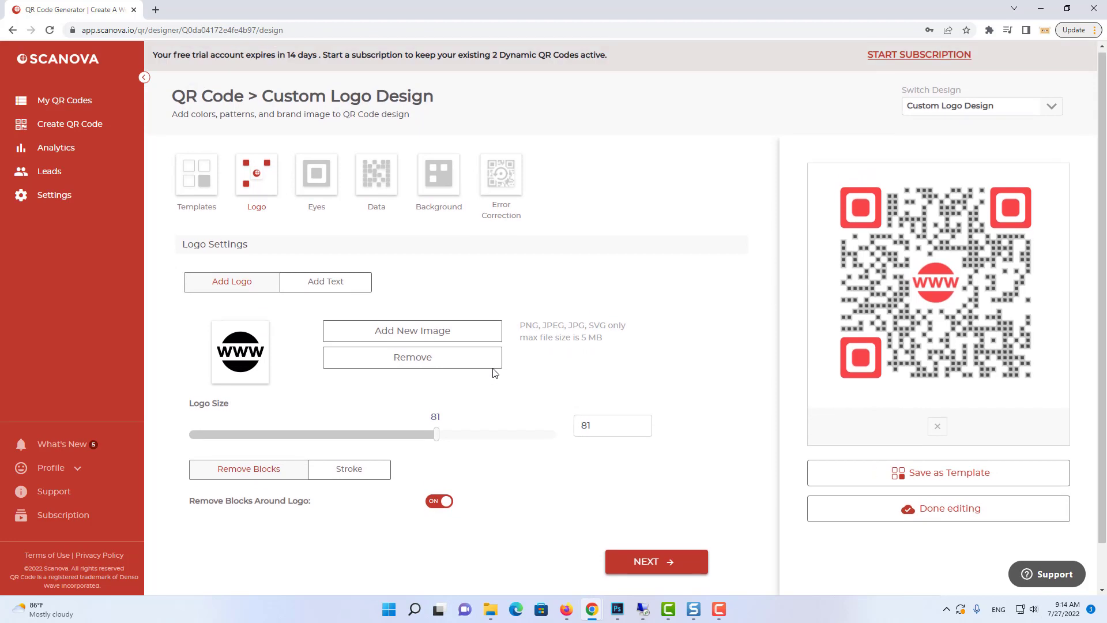
left_click(343, 293)
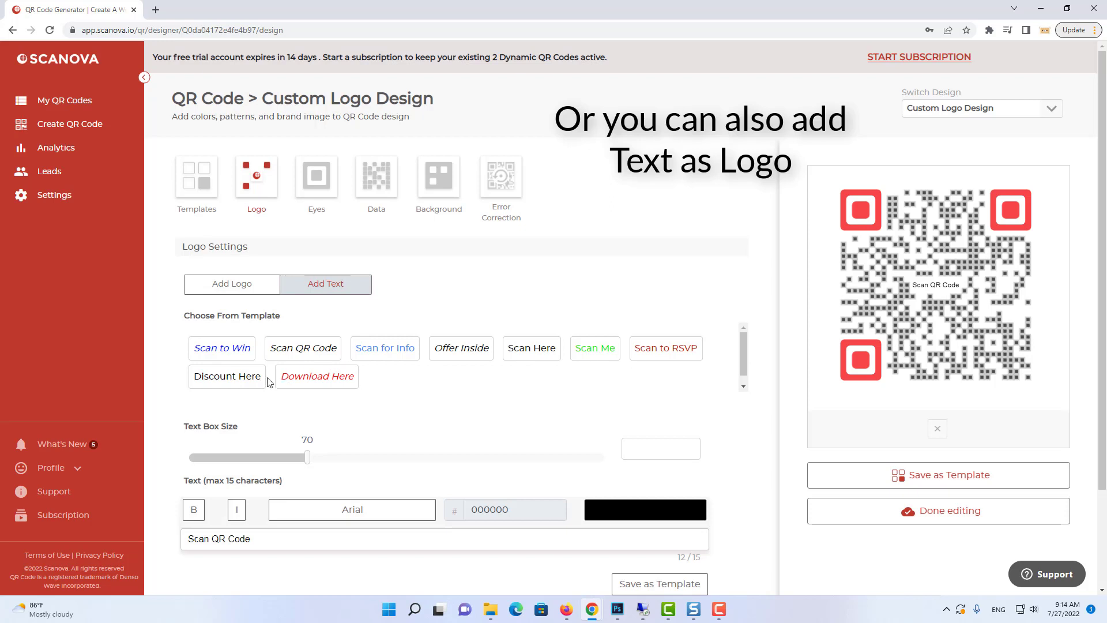
left_click(309, 351)
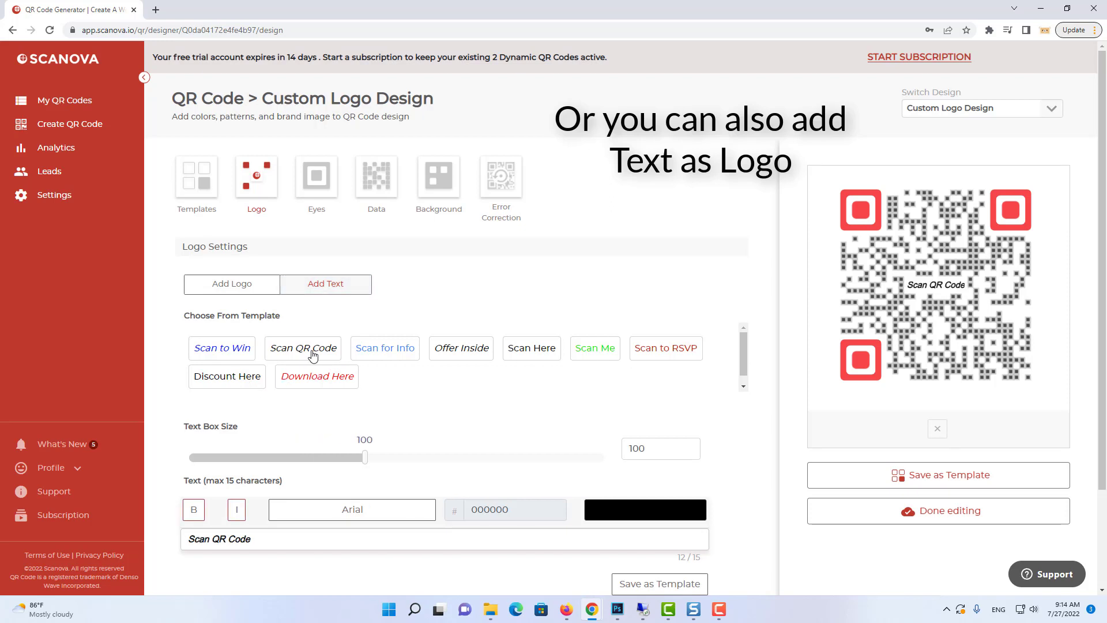
scroll(352, 381, "down", 3)
left_click_drag(384, 402, 428, 401)
Set the text box size to 128 and colour the text red #cb2121.
left_click_drag(259, 482, 183, 482)
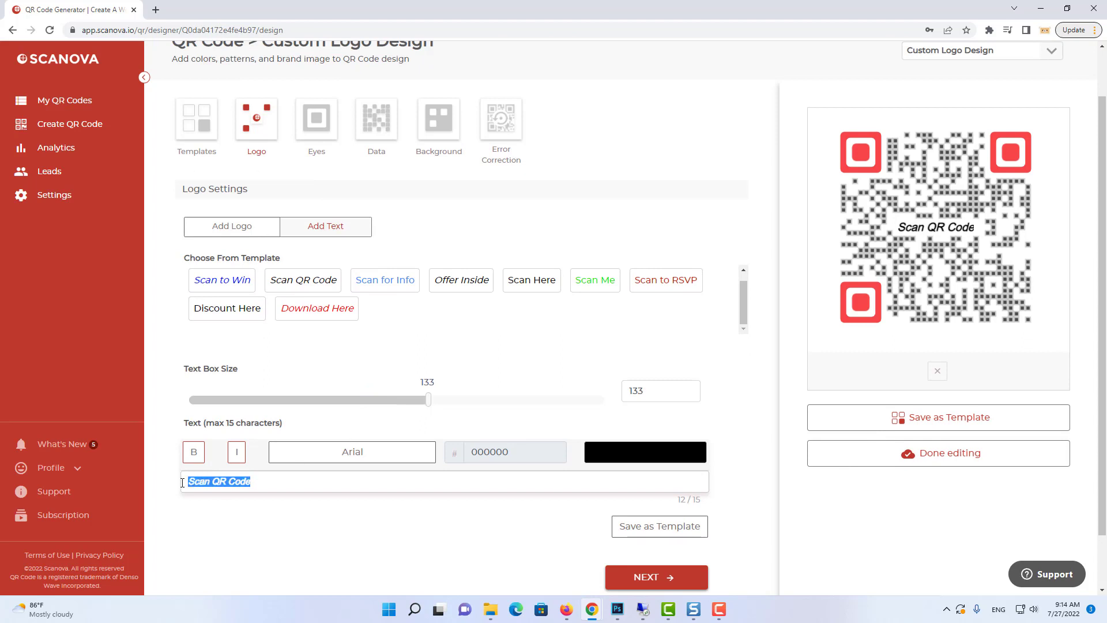
left_click(275, 481)
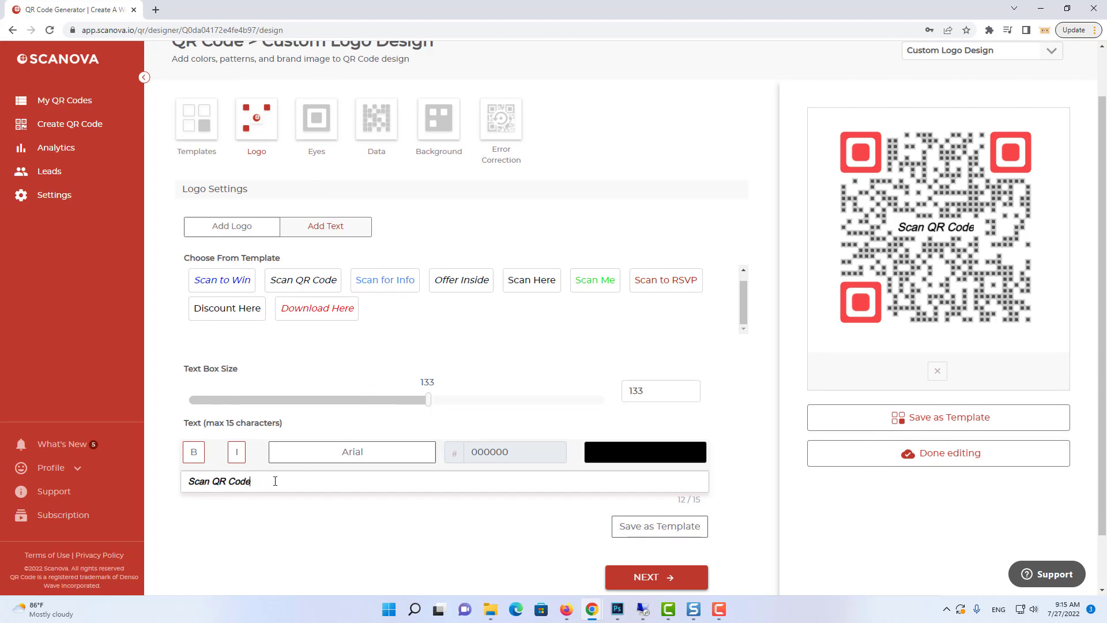
left_click_drag(427, 400, 419, 400)
left_click(591, 451)
left_click(696, 264)
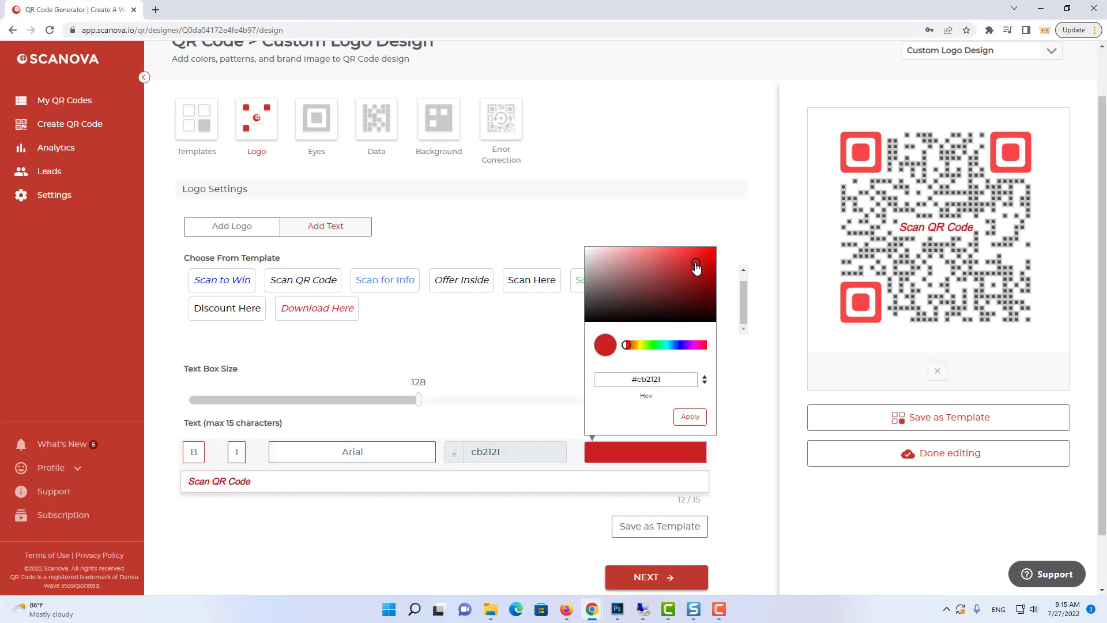
left_click(690, 417)
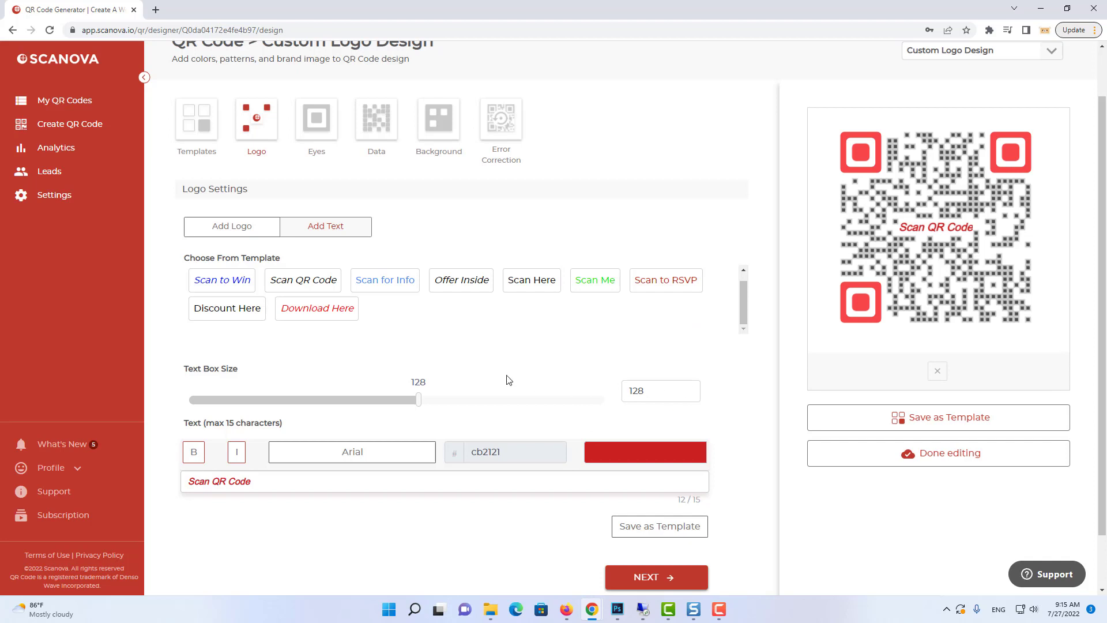
scroll(484, 367, "up", 1)
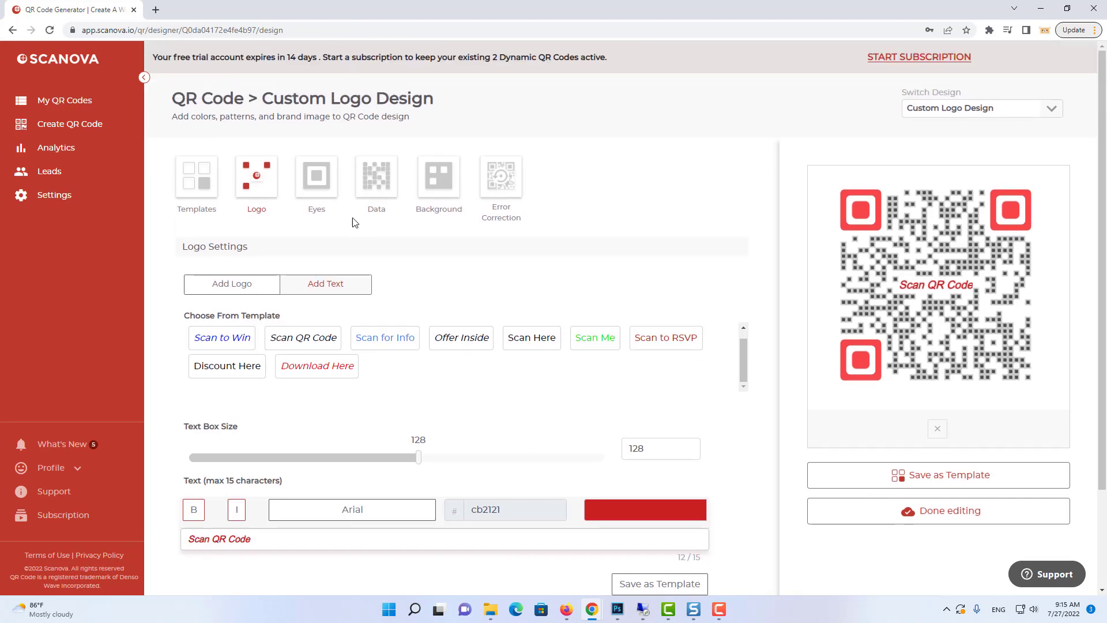
Review the Eyes, Data, Background and Error Correction tabs, then save the design with Done editing.
left_click(324, 184)
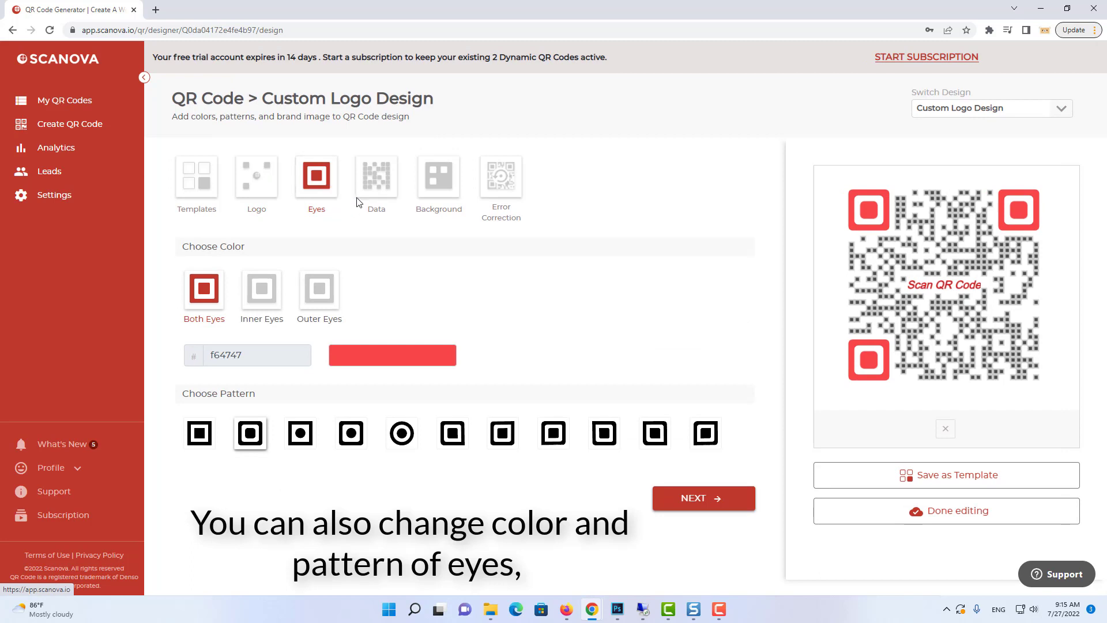
left_click(376, 192)
left_click(444, 197)
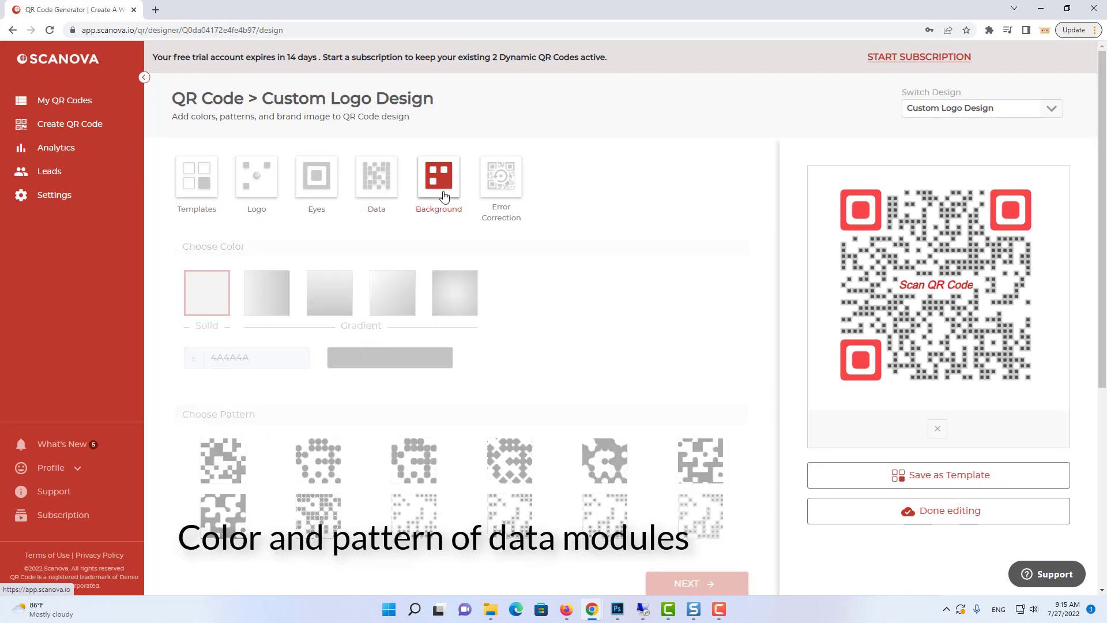
left_click(499, 194)
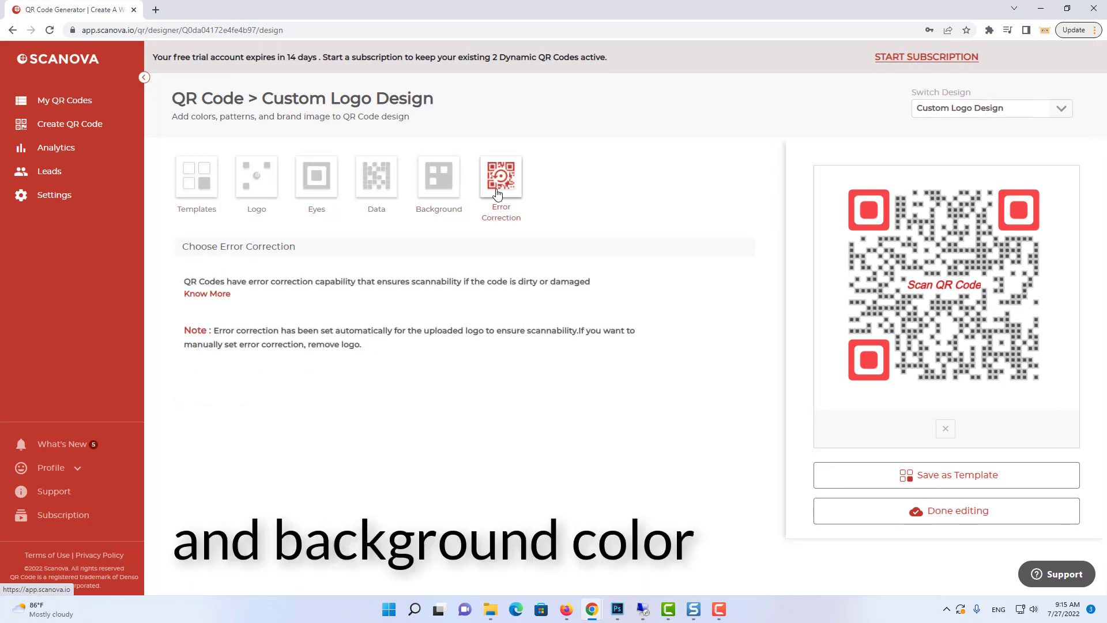
left_click(949, 515)
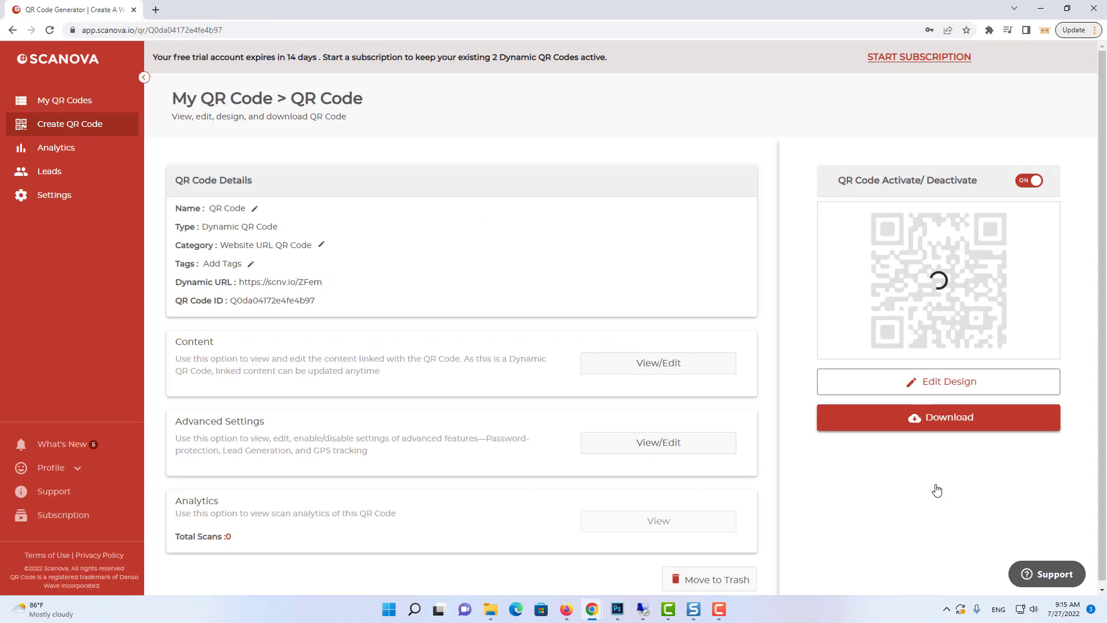
Compare the download formats, then export the QR code as a 1.50 × 1.50 inch PNG.
left_click(957, 424)
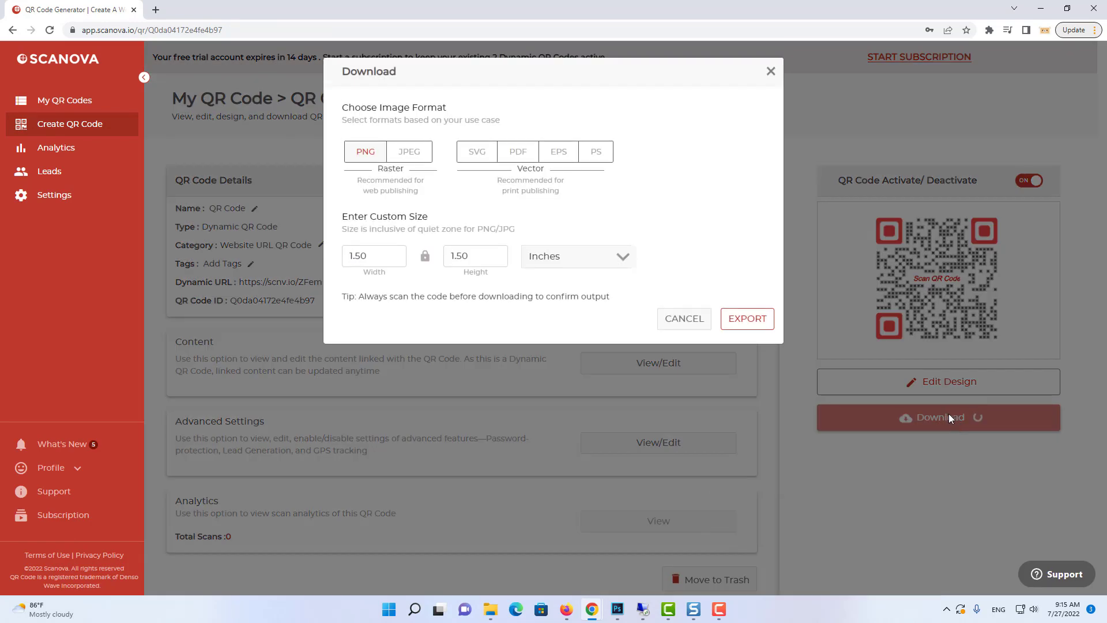
left_click(409, 154)
left_click(366, 152)
left_click(477, 152)
left_click(517, 152)
left_click(558, 152)
left_click(600, 153)
left_click(368, 153)
left_click(412, 153)
left_click(372, 153)
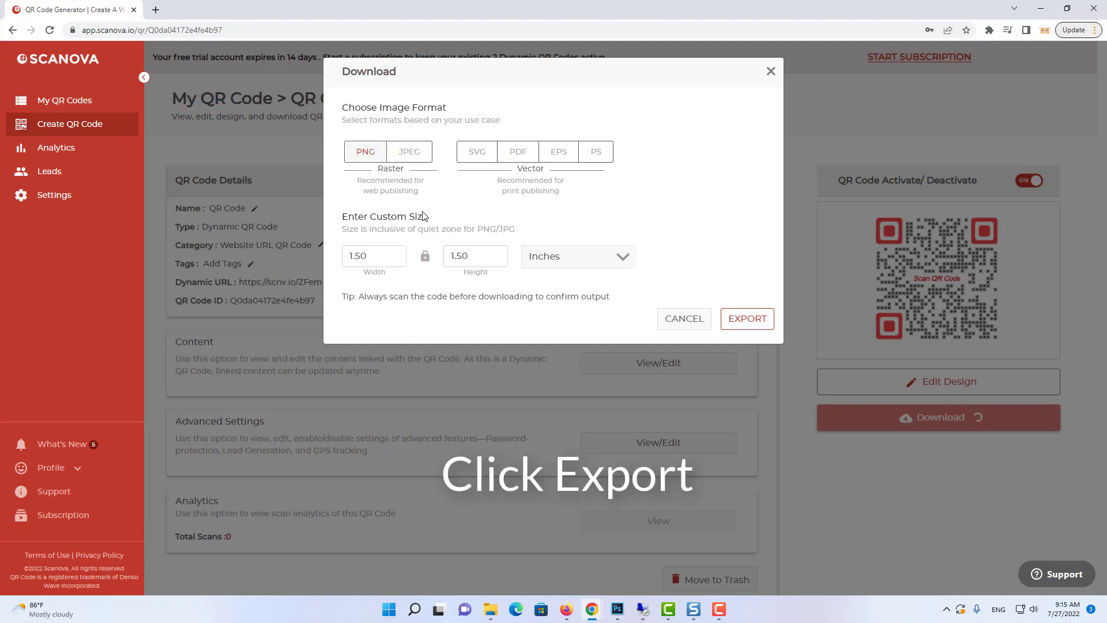
left_click(761, 328)
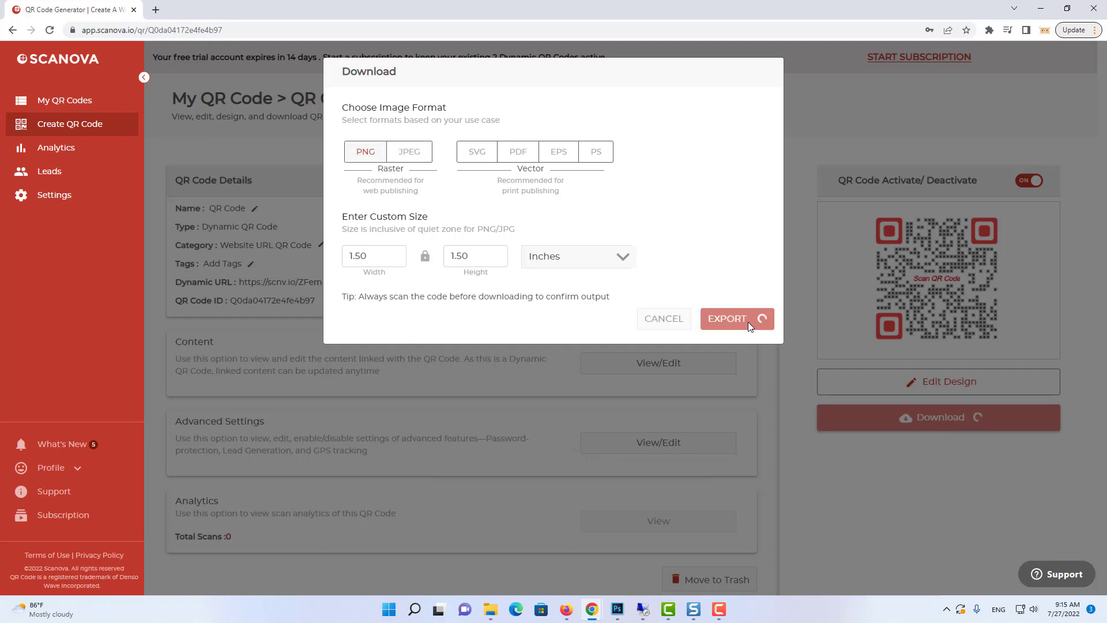